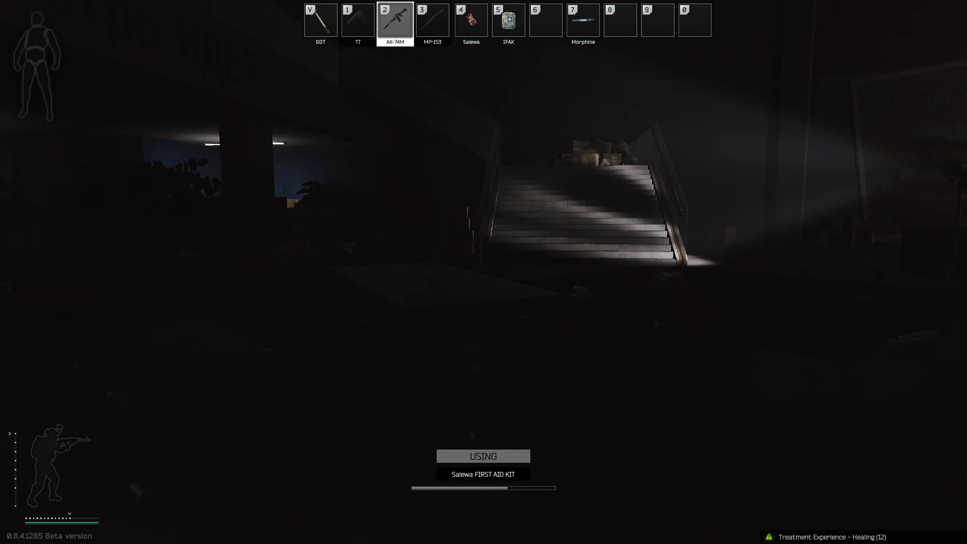
Start healing with the Salewa kit and briefly aim the AK-74M down its sight
{"action": "key", "text": "4"}
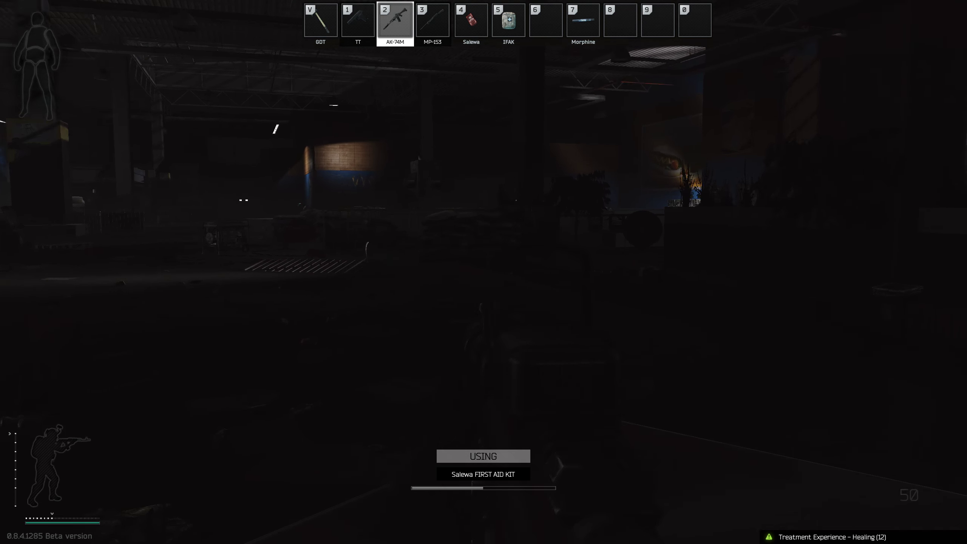
{"action": "right_click", "coordinate": [483, 272]}
{"action": "right_click", "coordinate": [484, 272]}
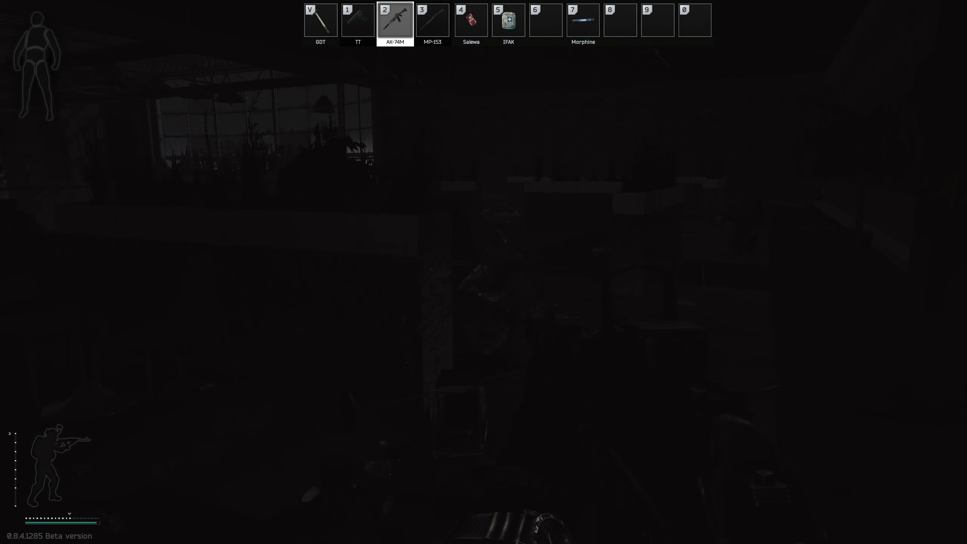
Fire the AK-74M at the enemy ahead, aiming in and toward the lit window
{"action": "right_click", "coordinate": [484, 272]}
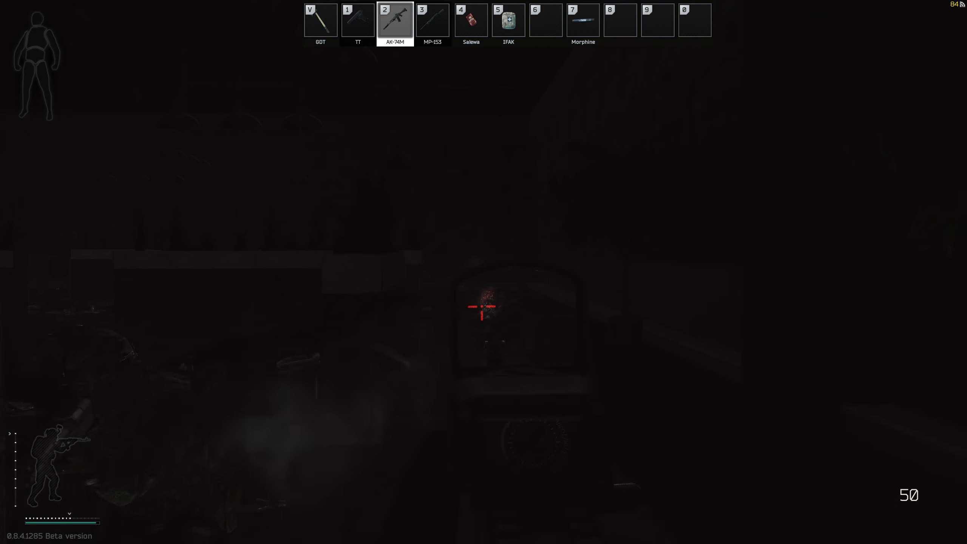
{"action": "right_click", "coordinate": [483, 272]}
{"action": "left_click", "coordinate": [484, 272]}
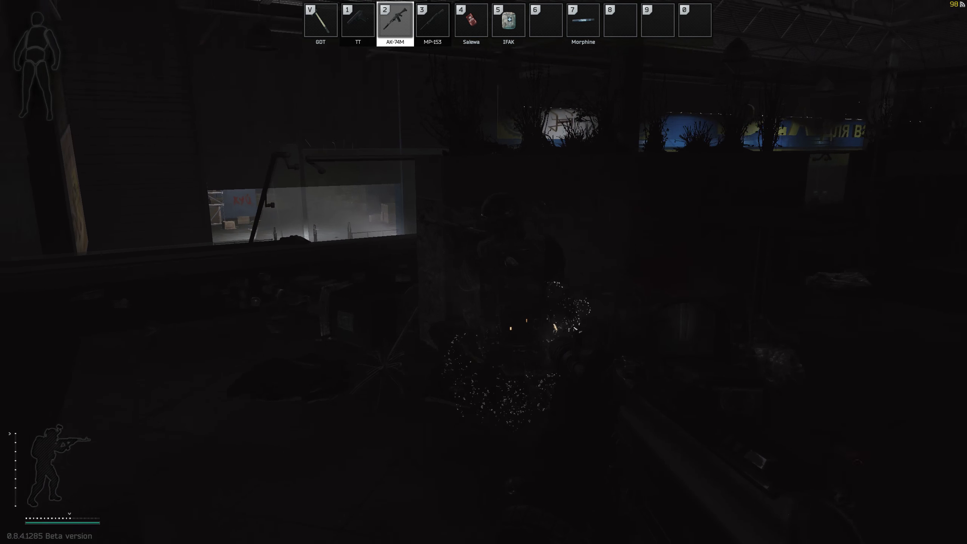
{"action": "right_click", "coordinate": [484, 272]}
{"action": "right_click", "coordinate": [483, 272]}
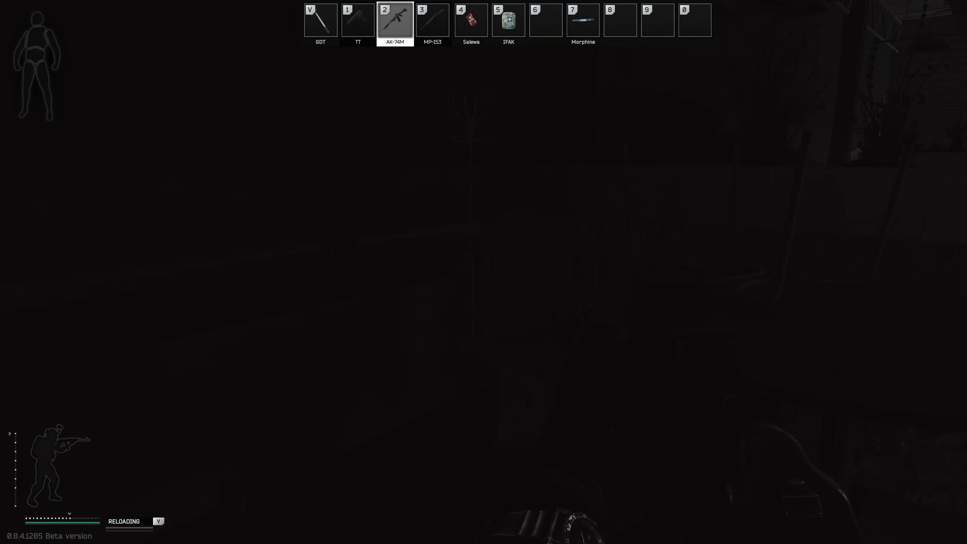
Raise the AK-74M to aim, then heal the stomach wound with the Salewa kit
{"action": "right_click", "coordinate": [483, 272]}
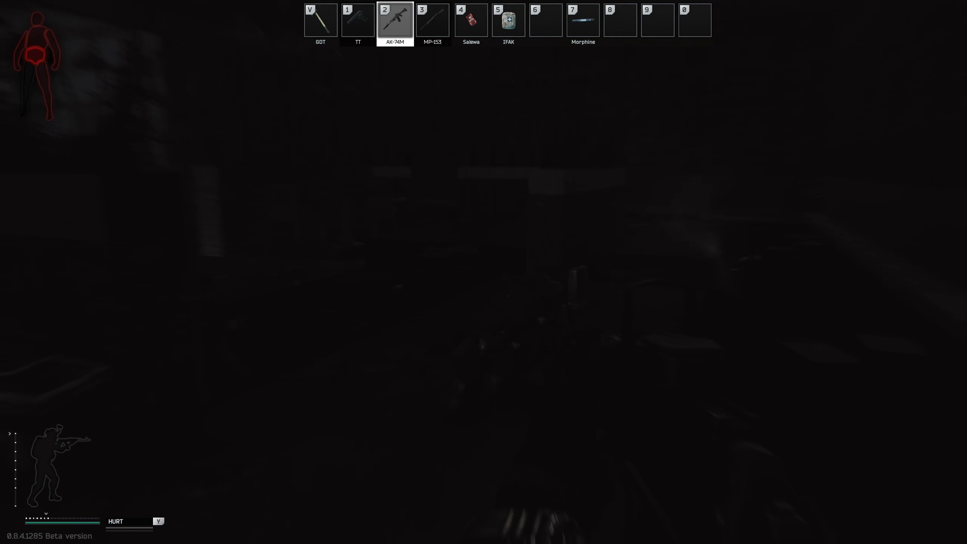
{"action": "key", "text": "4"}
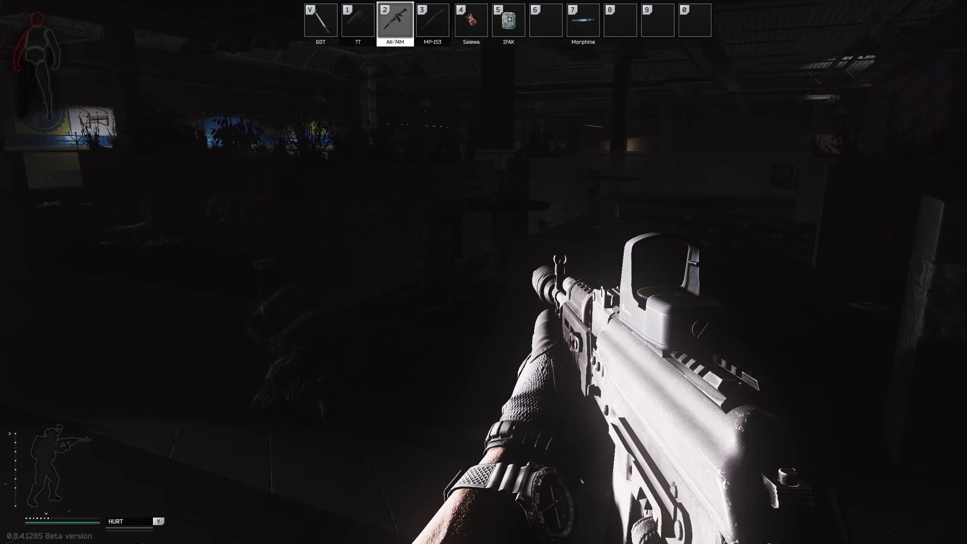
Use the Salewa kit once more before being killed and reaching the Raid Ended summary
{"action": "key", "text": "4"}
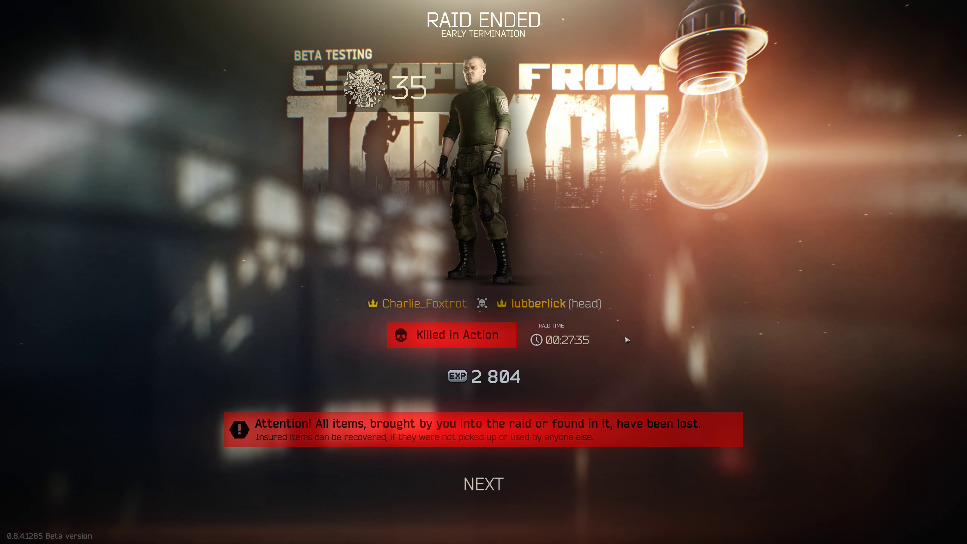
Continue from the Raid Ended summary to Your Kill List
{"action": "left_click", "coordinate": [483, 484]}
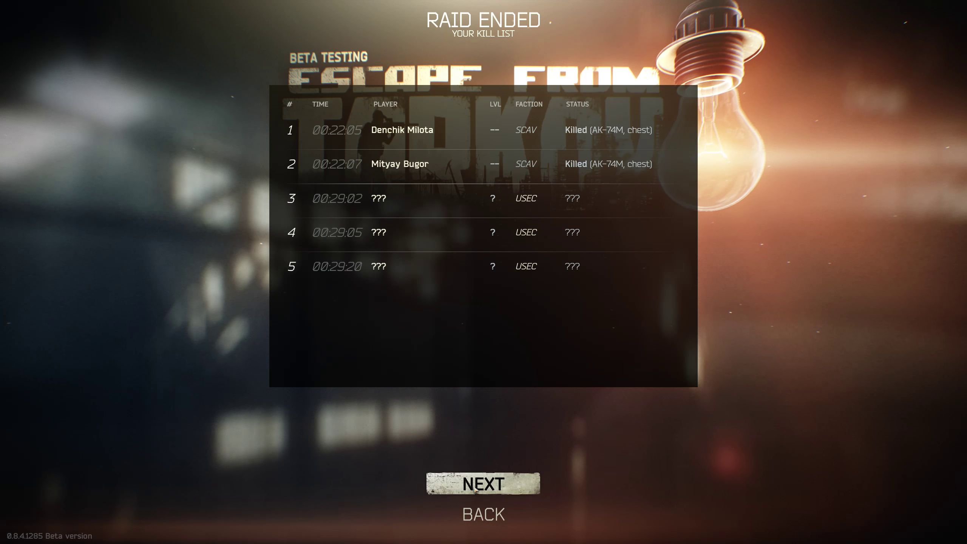